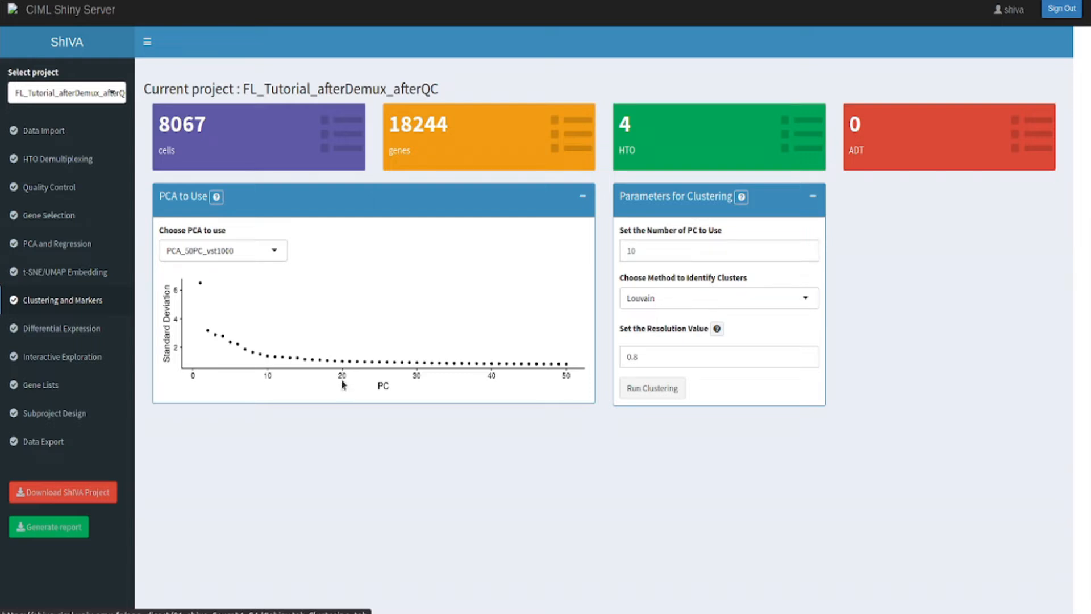
Run the clustering with 20 PCs, the Leiden method and a resolution value of 0.2.
{"action": "left_click_drag", "start_coordinate": [656, 253], "coordinate": [621, 251]}
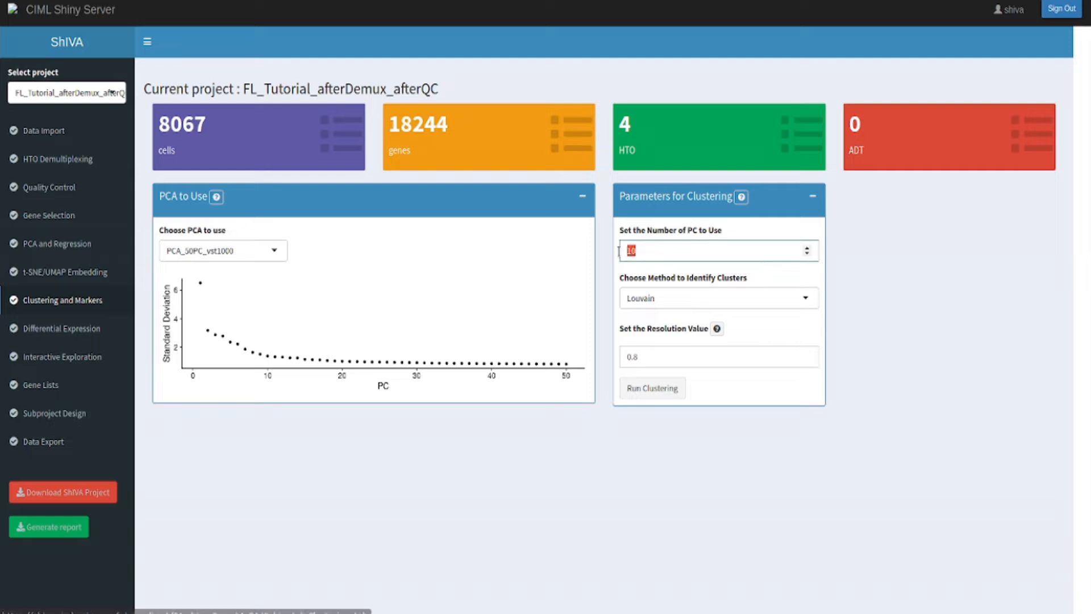
{"action": "type", "text": "20"}
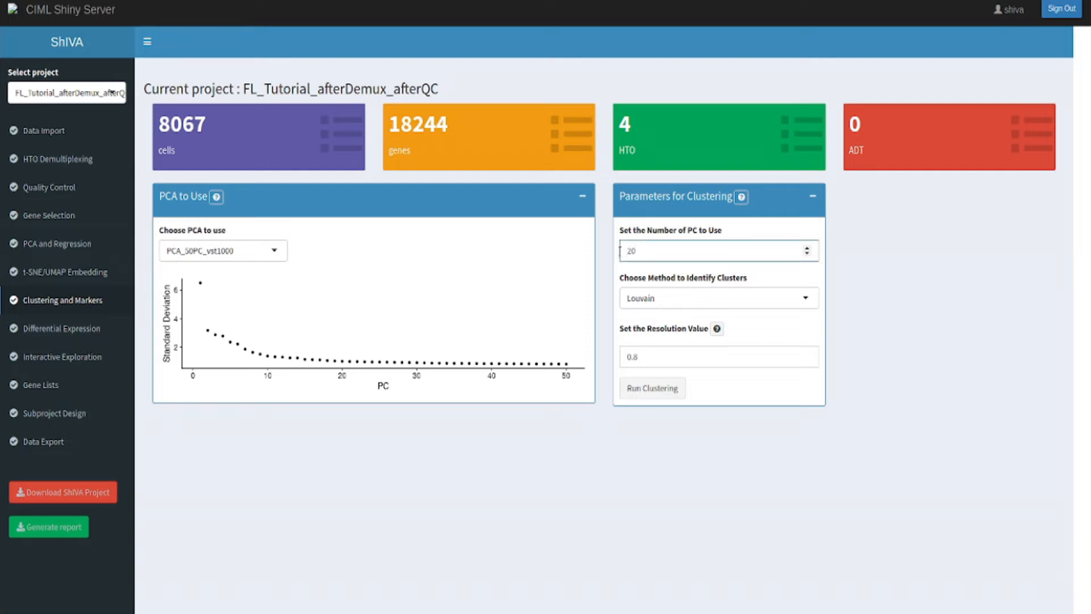
{"action": "left_click", "coordinate": [756, 280]}
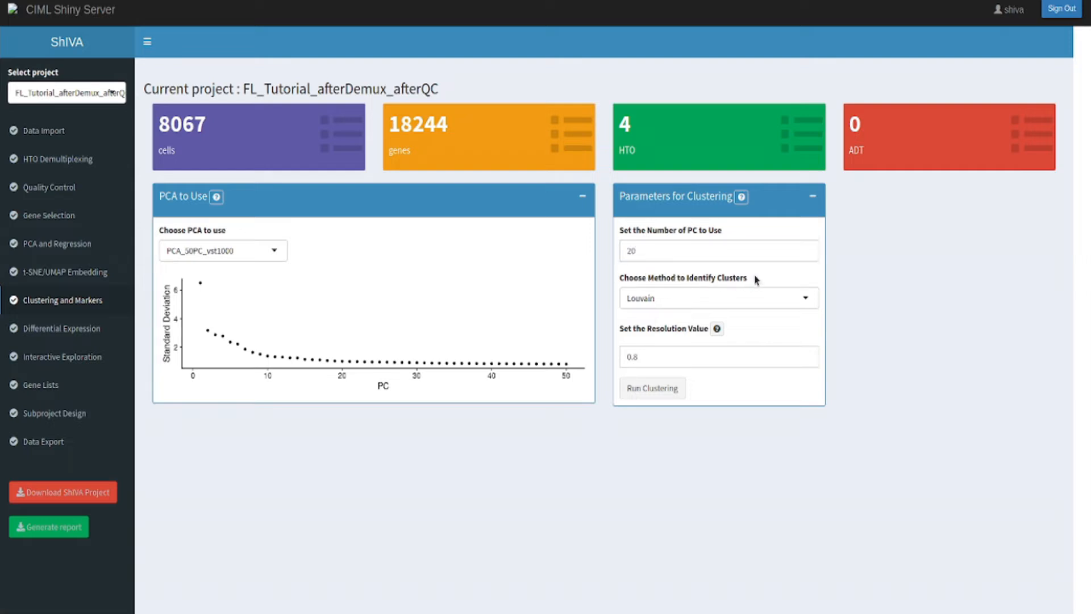
{"action": "left_click", "coordinate": [805, 301]}
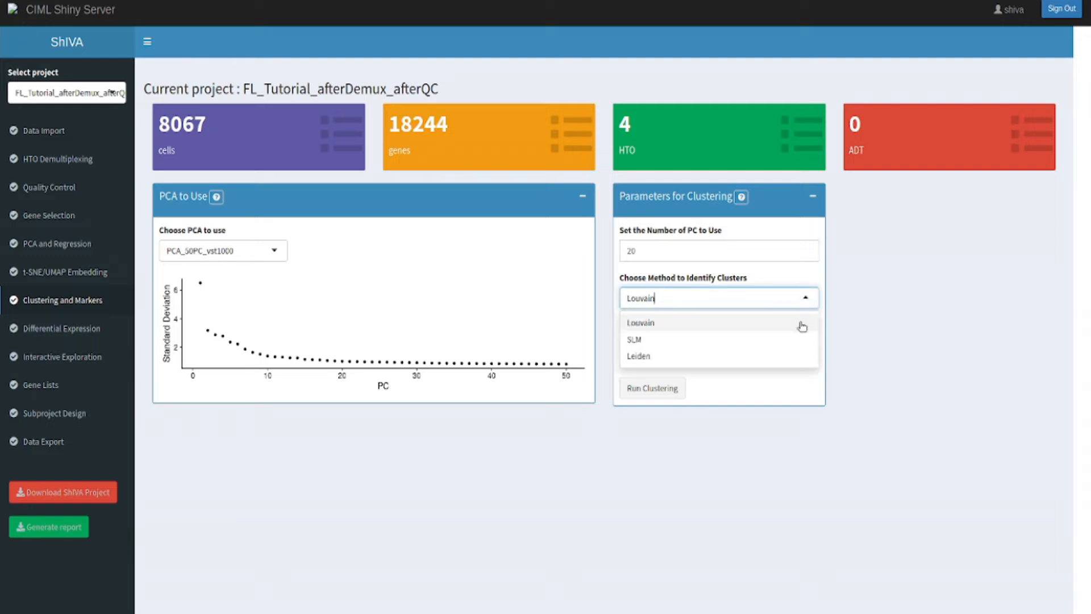
{"action": "left_click", "coordinate": [788, 358]}
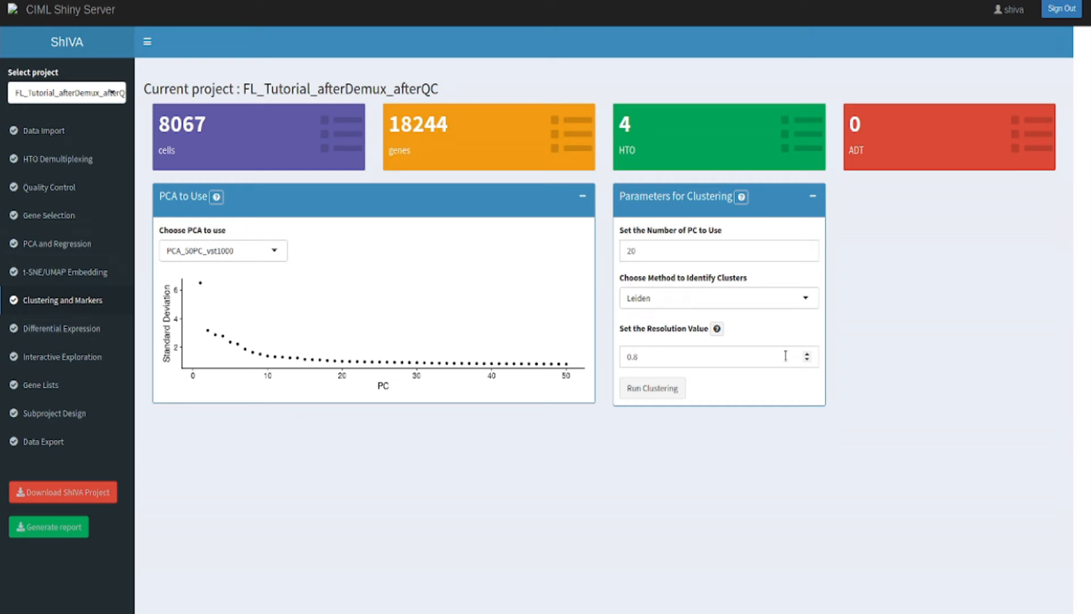
{"action": "left_click", "coordinate": [669, 354]}
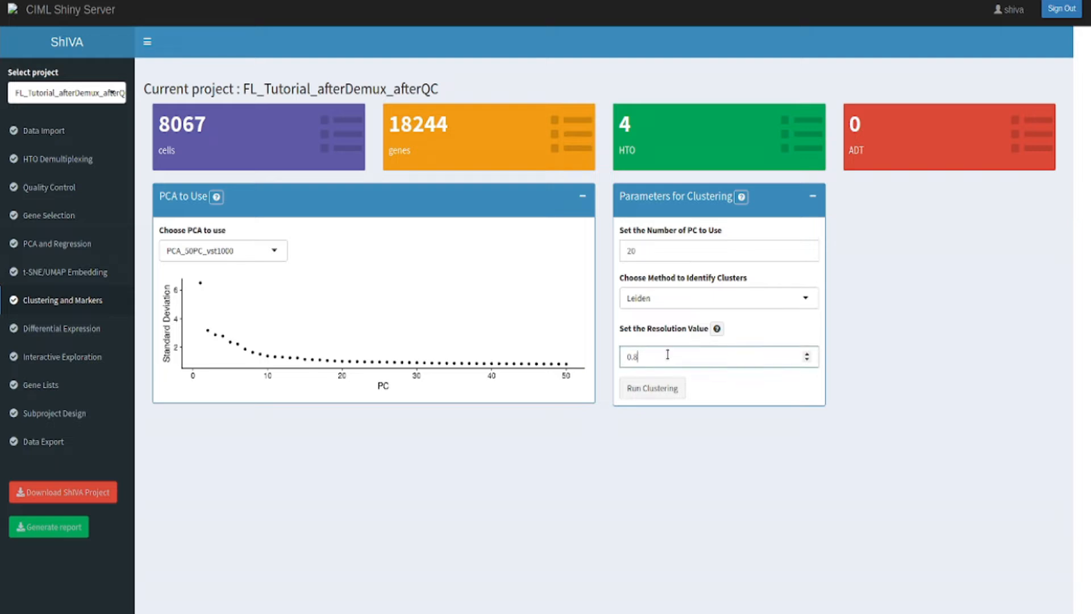
{"action": "key", "text": "BackSpace"}
{"action": "type", "text": "2"}
{"action": "left_click", "coordinate": [652, 393]}
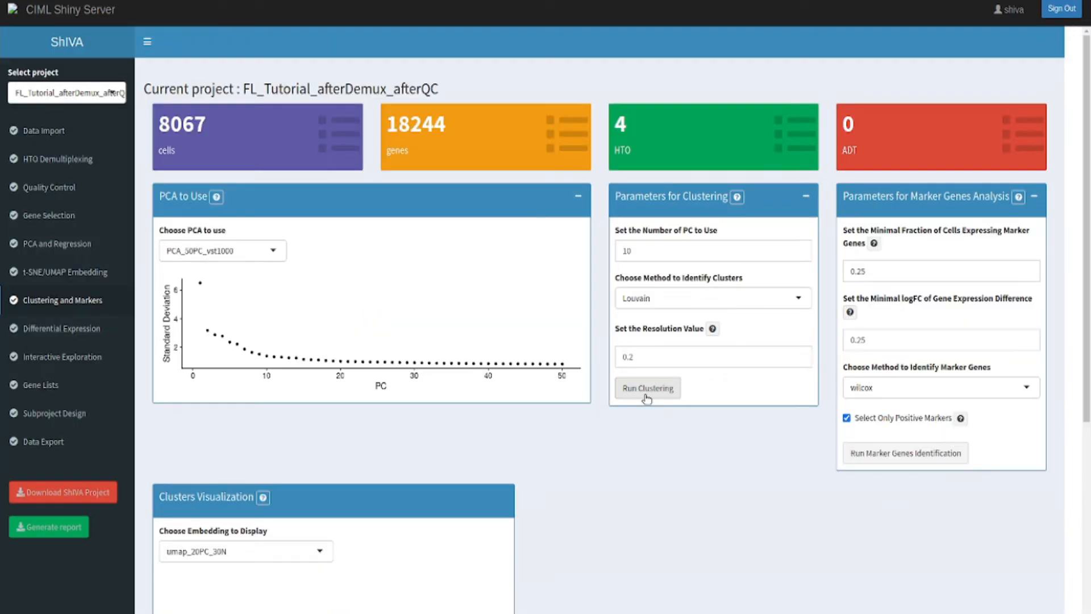
Display the clusters on the tsne_20PC_30P embedding in the clusters visualization.
{"action": "scroll", "coordinate": [651, 411], "scroll_direction": "down", "scroll_amount": 1}
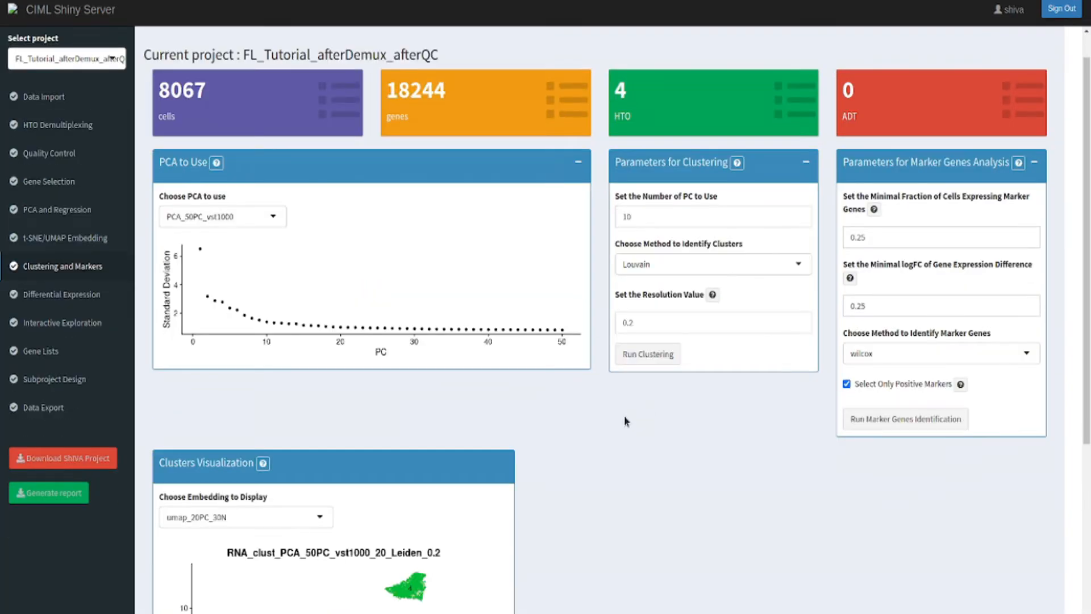
{"action": "scroll", "coordinate": [659, 449], "scroll_direction": "down", "scroll_amount": 4}
{"action": "scroll", "coordinate": [660, 457], "scroll_direction": "down", "scroll_amount": 1}
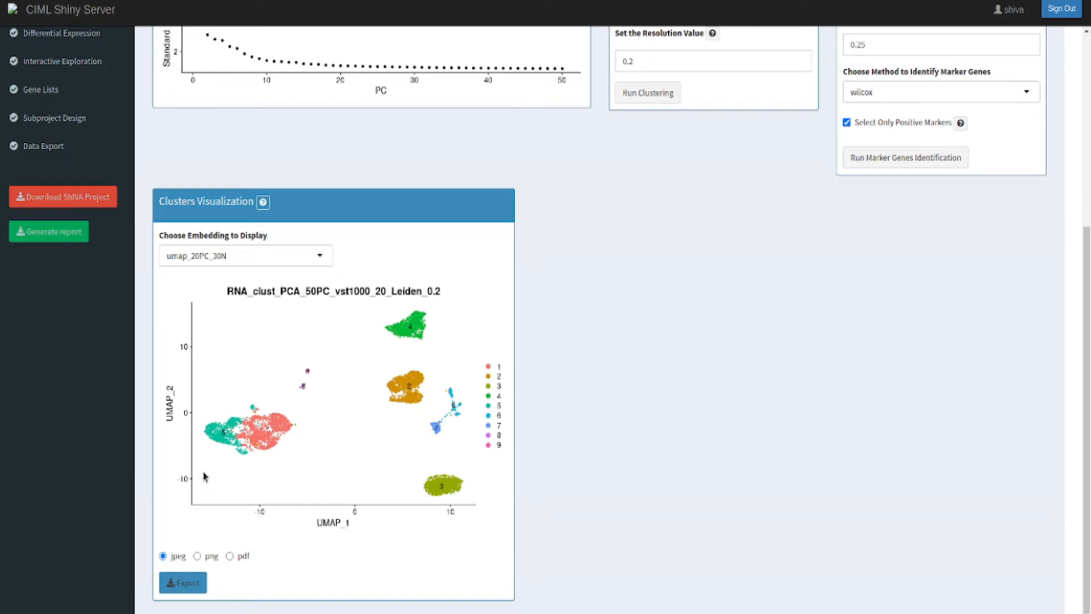
{"action": "left_click", "coordinate": [214, 259]}
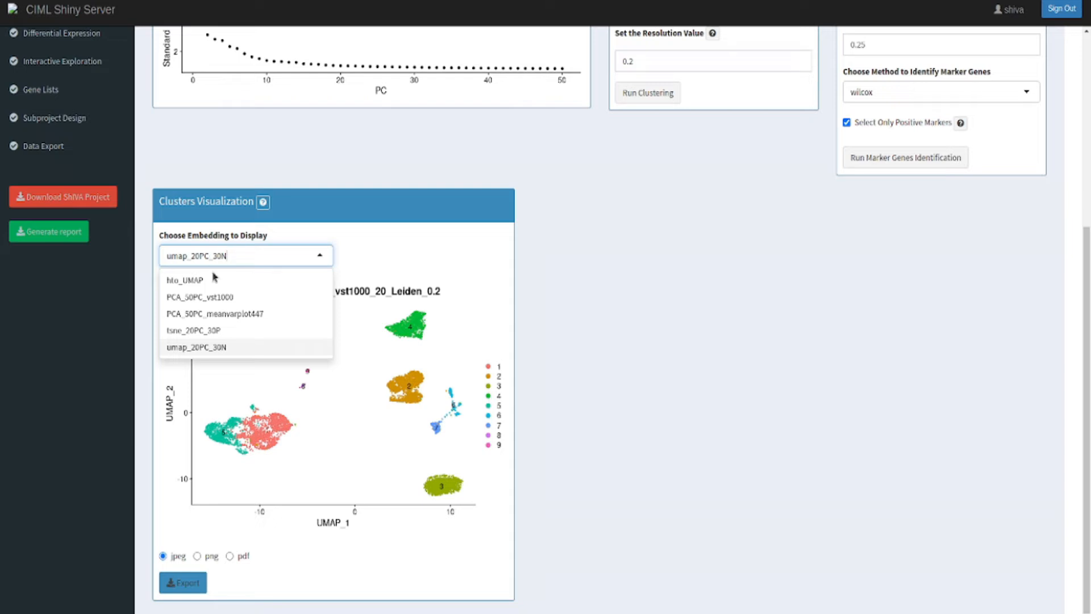
{"action": "left_click", "coordinate": [225, 331]}
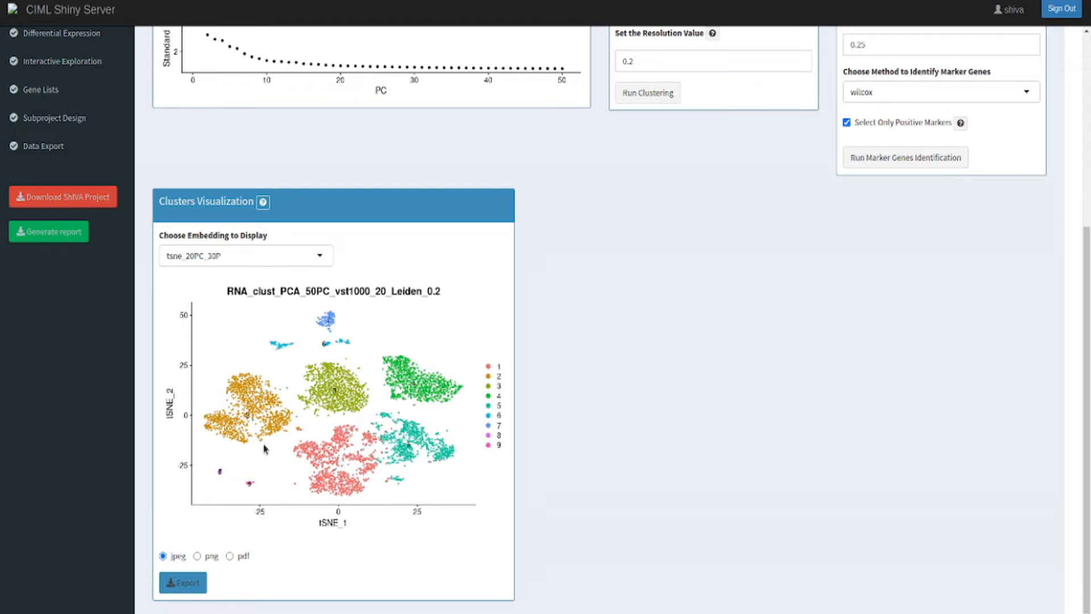
Plot the clusters on PCA_50PC_vst1000 with PC 3 on the y axis, and switch the embedding back to umap_20PC_30N.
{"action": "left_click", "coordinate": [236, 261]}
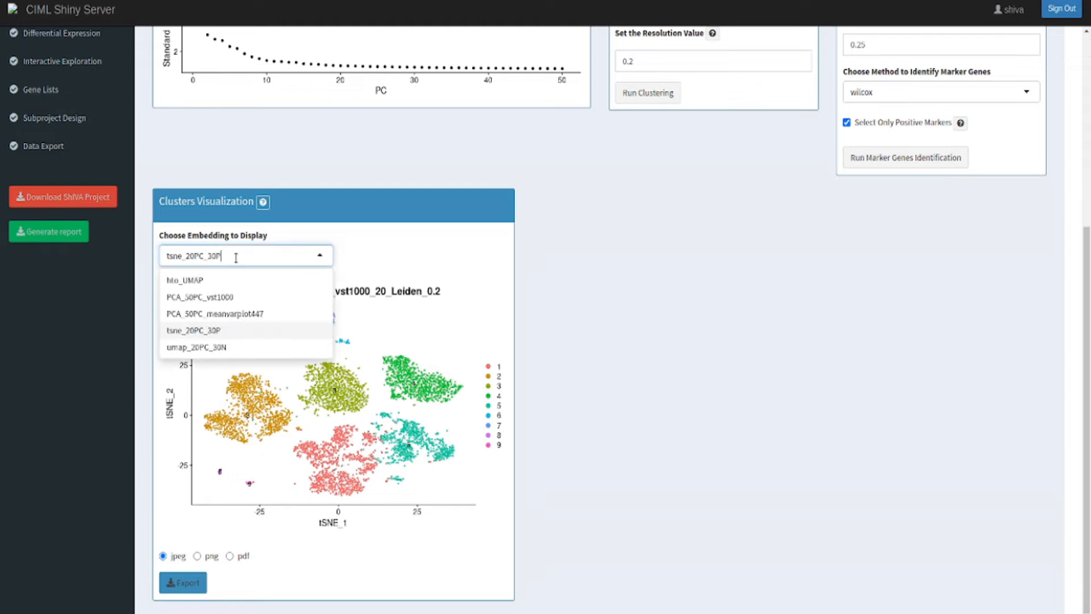
{"action": "left_click", "coordinate": [220, 300]}
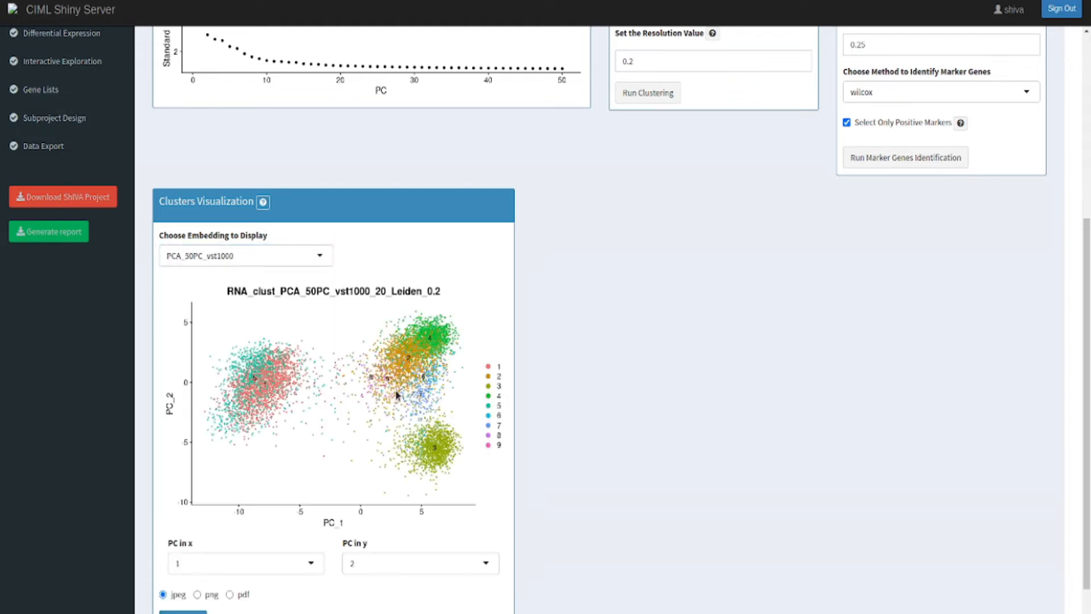
{"action": "scroll", "coordinate": [390, 486], "scroll_direction": "down", "scroll_amount": 1}
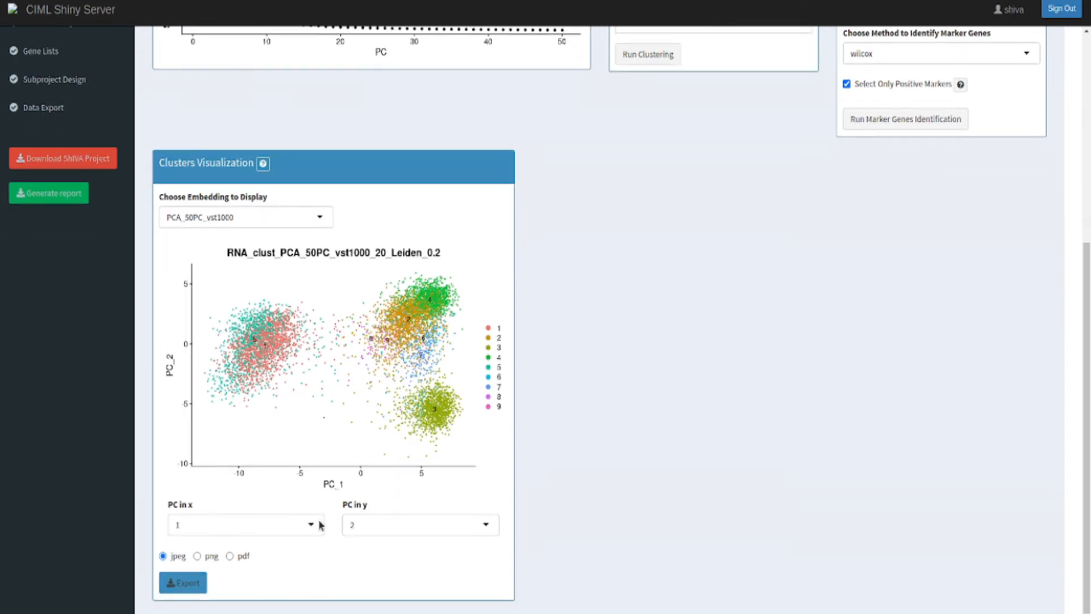
{"action": "left_click", "coordinate": [373, 528]}
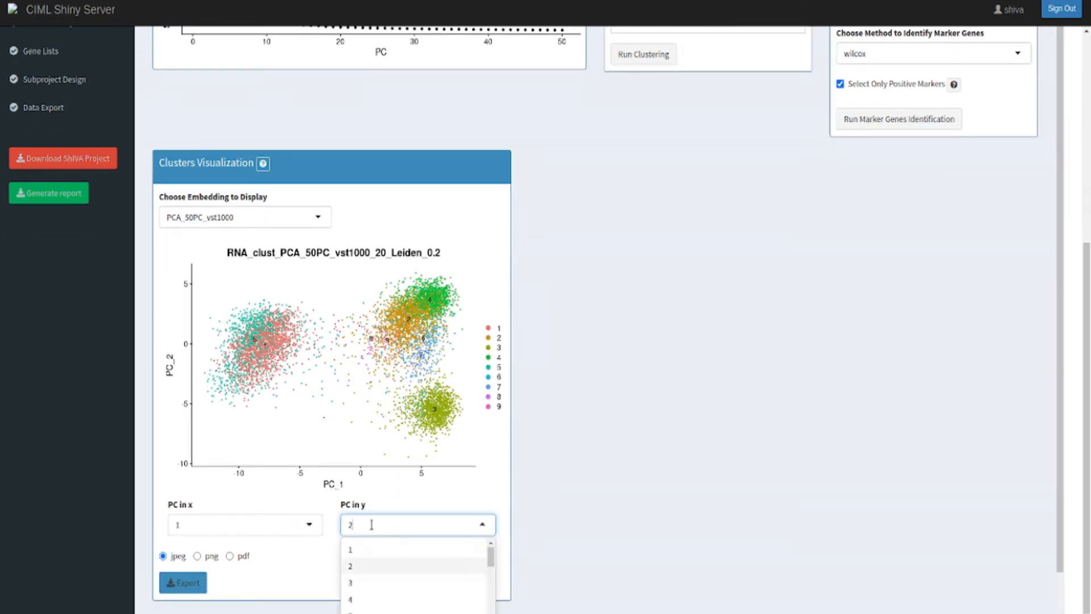
{"action": "left_click", "coordinate": [362, 586]}
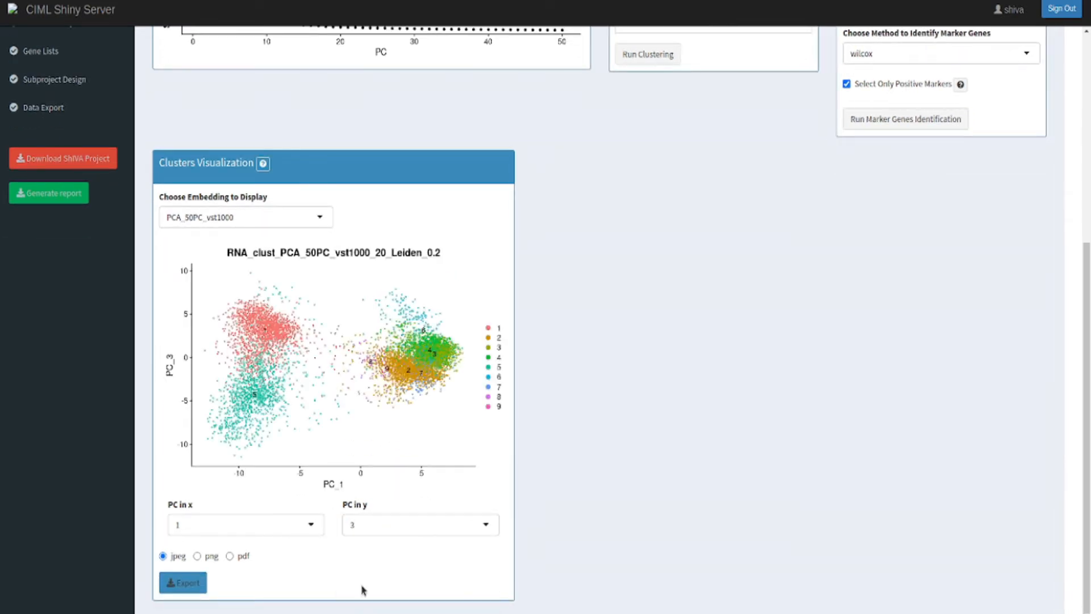
{"action": "left_click", "coordinate": [261, 217]}
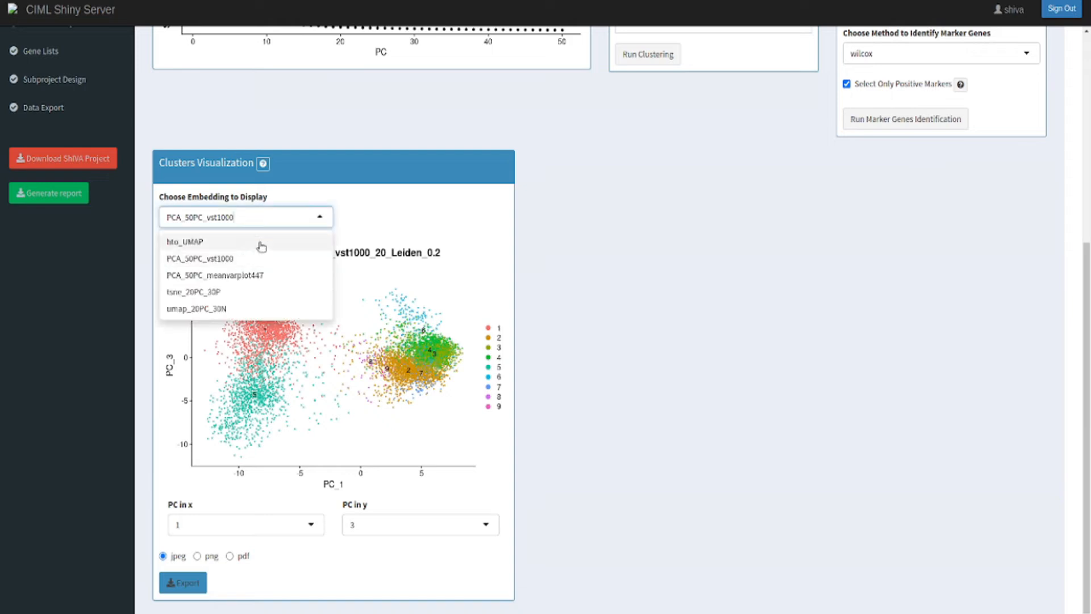
{"action": "left_click", "coordinate": [239, 310]}
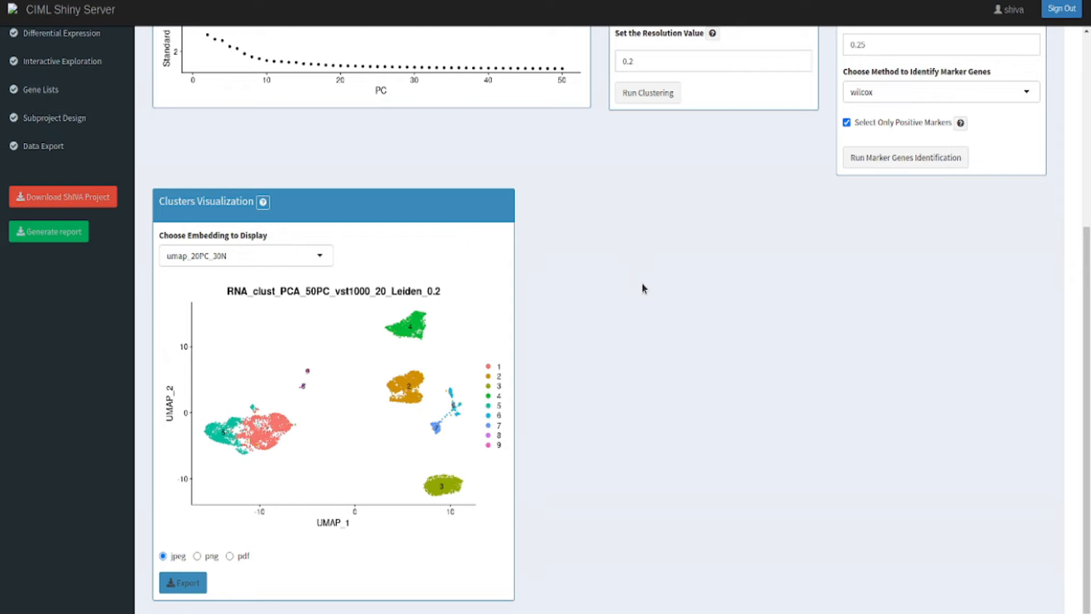
Set the marker genes analysis to a minimal logFC of 0.5 with the wilcox identification method.
{"action": "scroll", "coordinate": [644, 289], "scroll_direction": "up", "scroll_amount": 5}
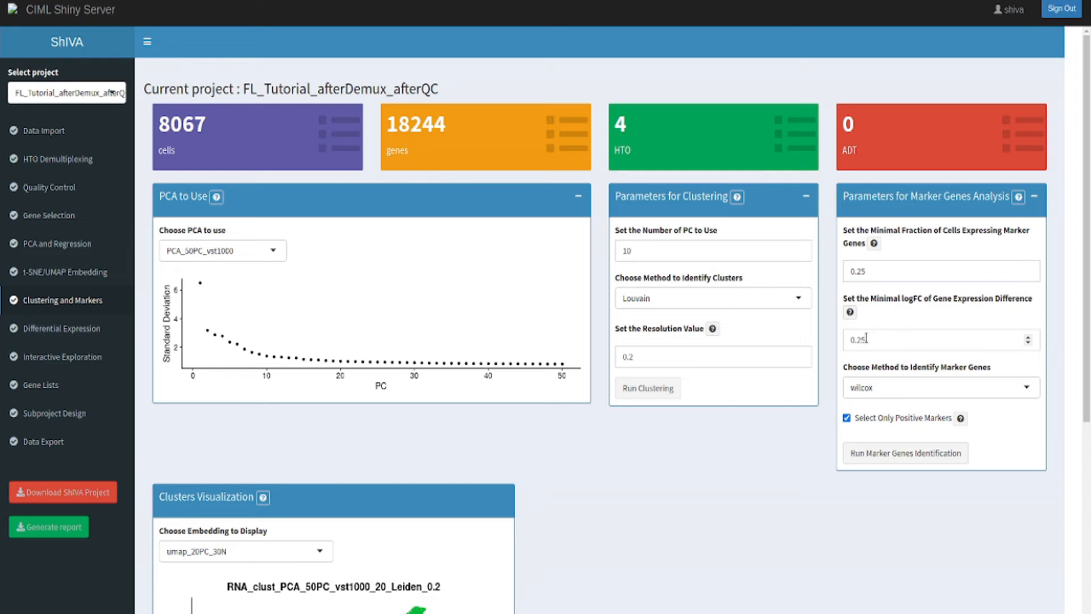
{"action": "left_click_drag", "start_coordinate": [858, 341], "coordinate": [871, 342]}
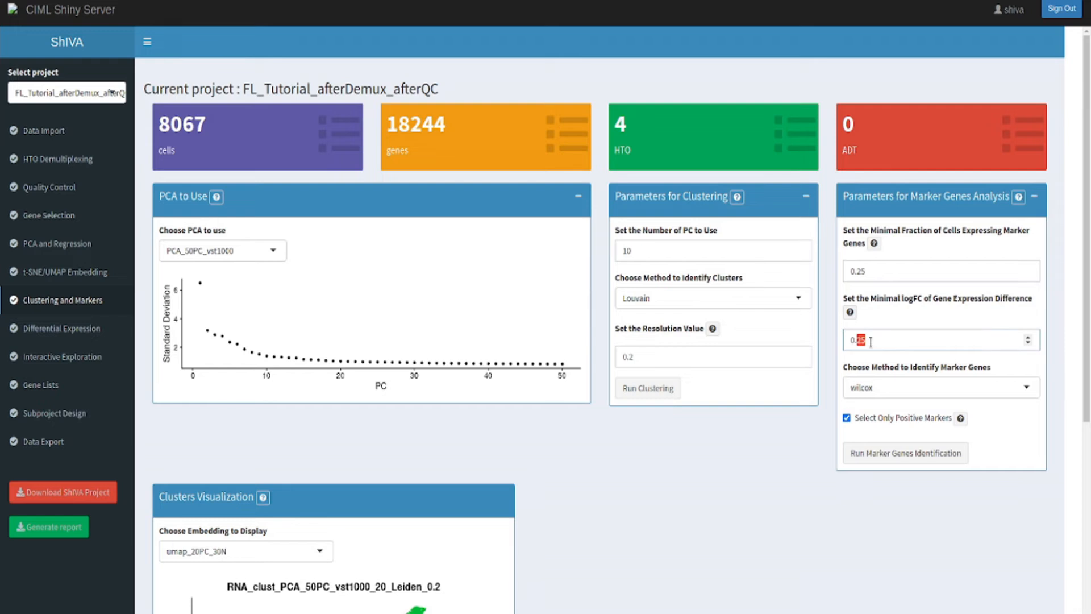
{"action": "type", "text": "5"}
{"action": "left_click", "coordinate": [1018, 367]}
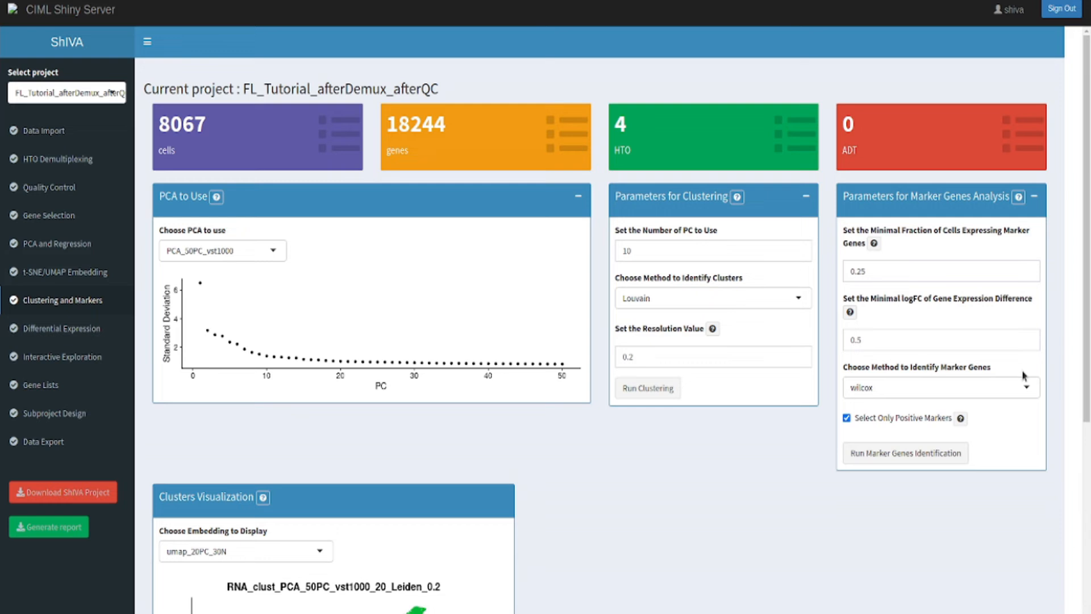
{"action": "left_click", "coordinate": [1026, 385]}
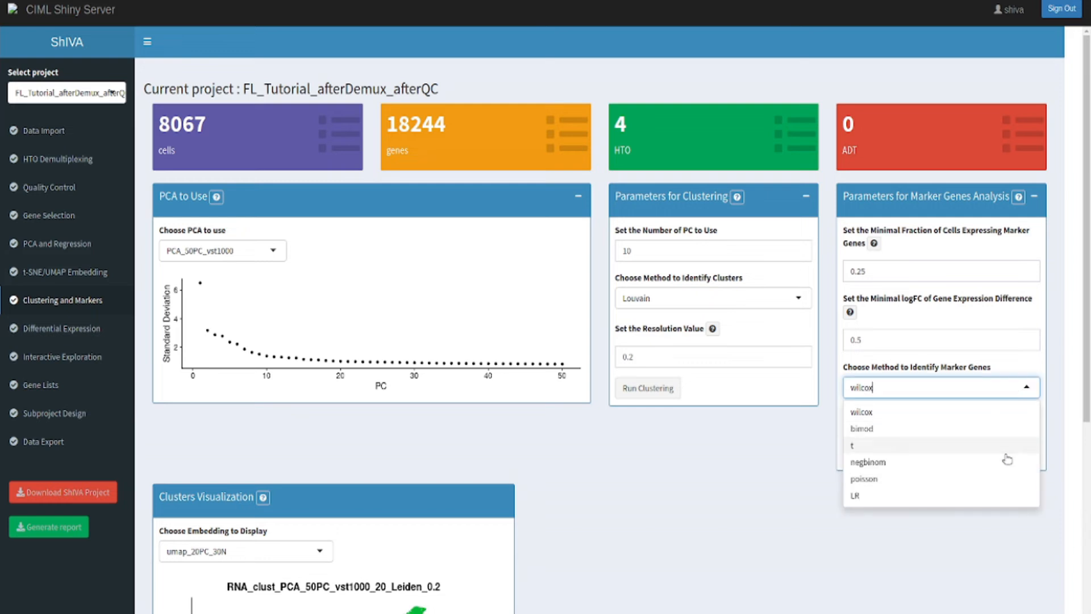
{"action": "left_click", "coordinate": [987, 412]}
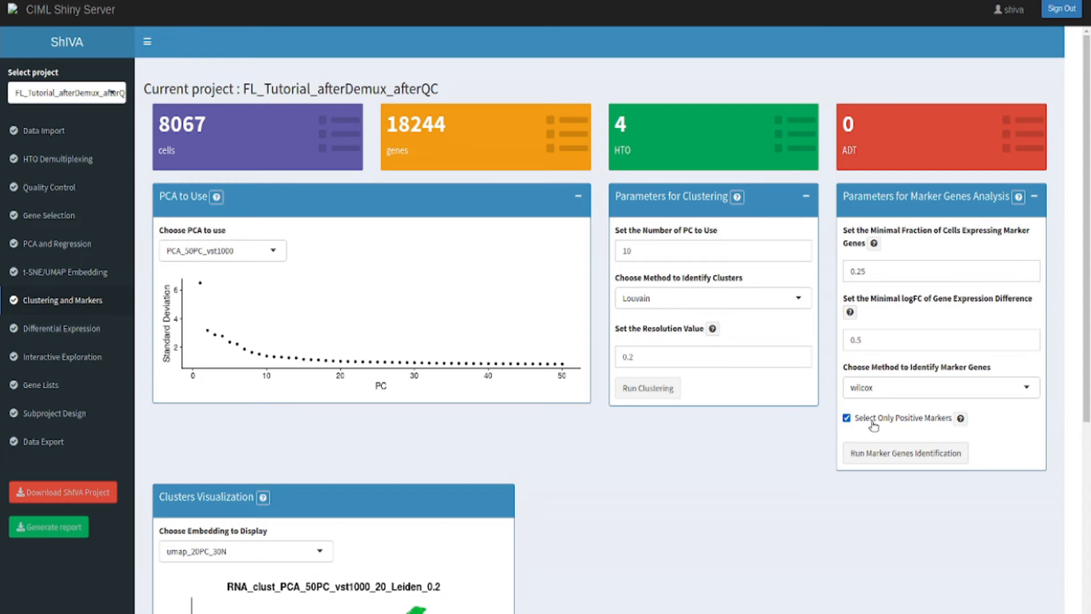
Read the help on the marker genes analysis parameters and run the marker genes identification.
{"action": "left_click", "coordinate": [1018, 197]}
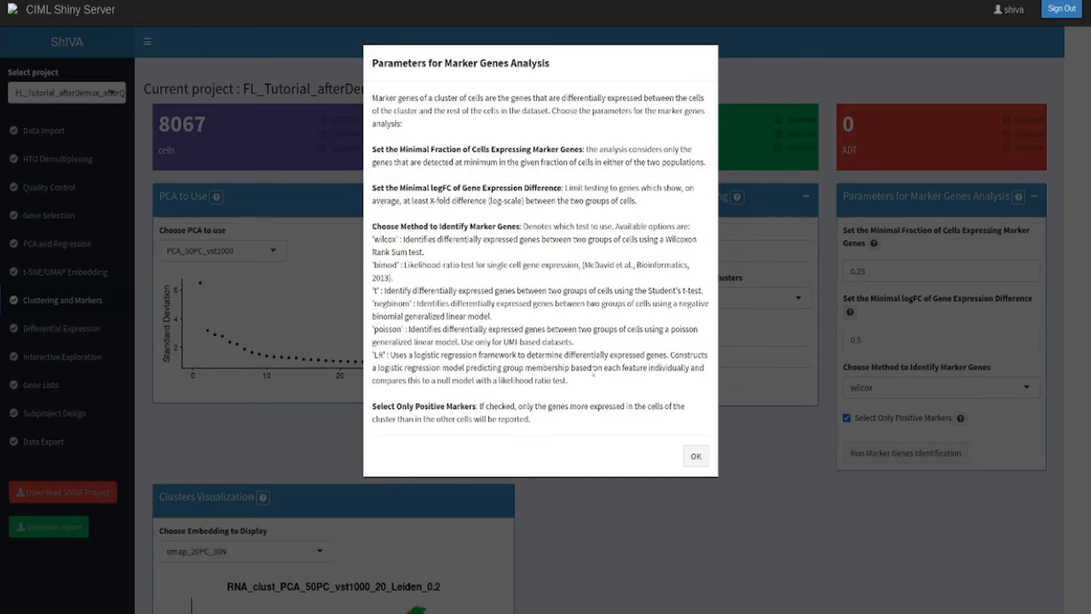
{"action": "left_click", "coordinate": [695, 456]}
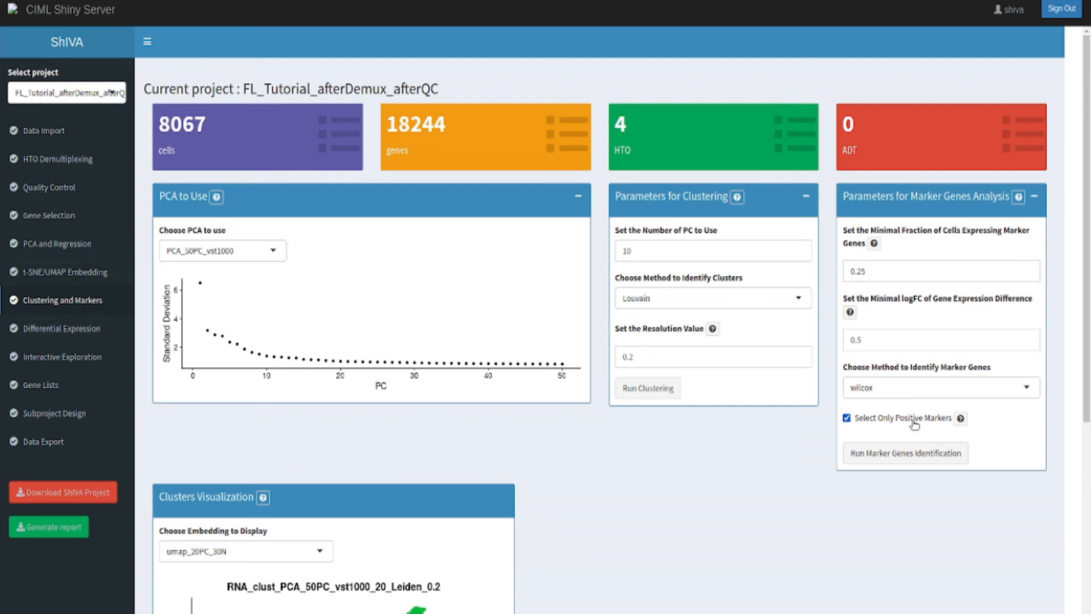
{"action": "left_click", "coordinate": [903, 454]}
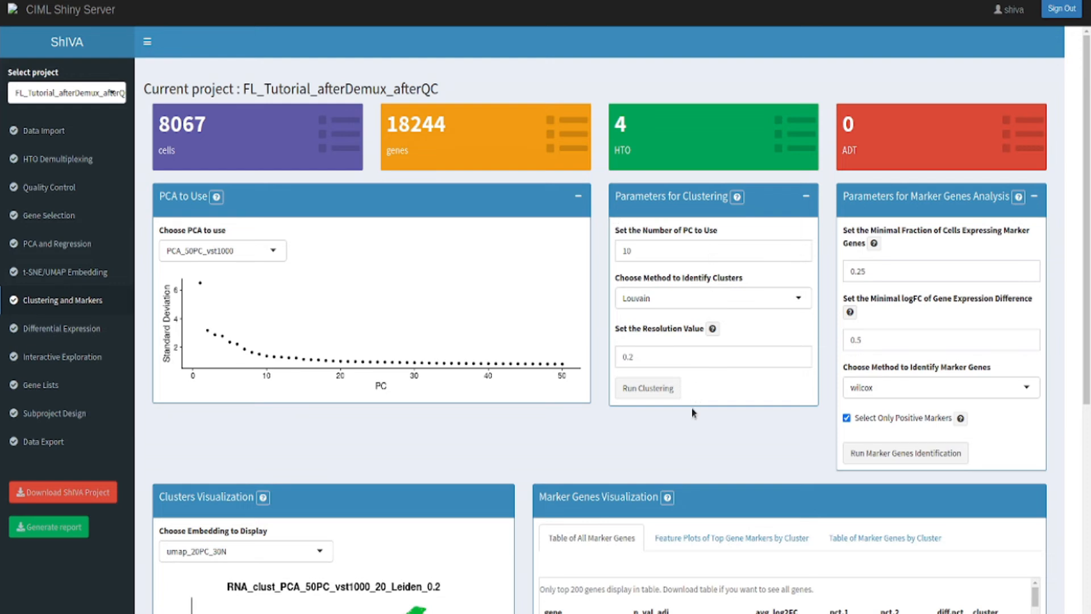
Examine the feature plots of the top gene markers for cluster 1 and for cluster 2.
{"action": "scroll", "coordinate": [692, 413], "scroll_direction": "down", "scroll_amount": 6}
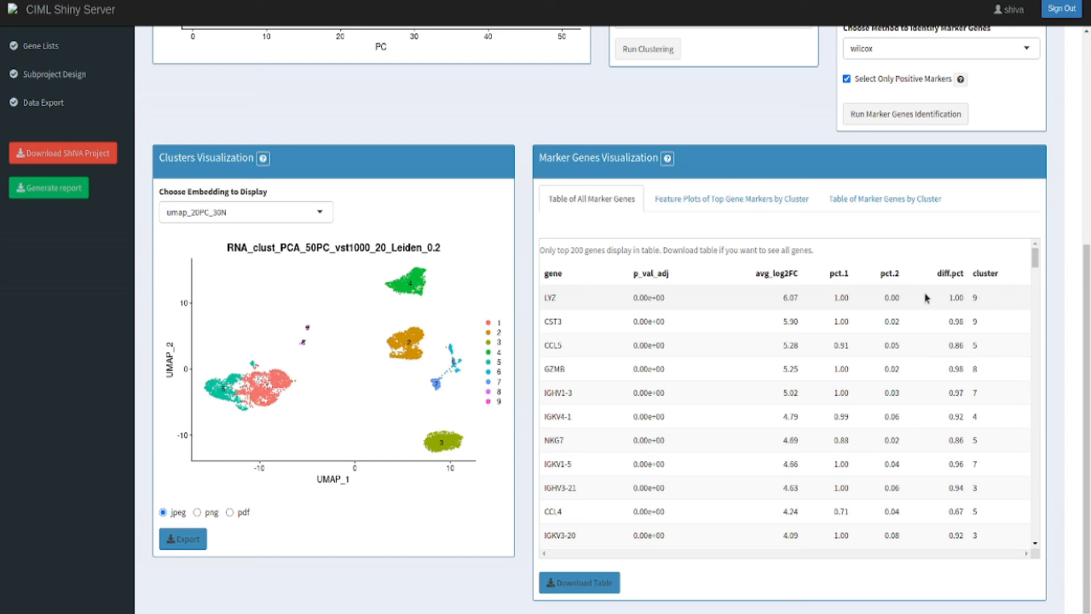
{"action": "left_click", "coordinate": [734, 199]}
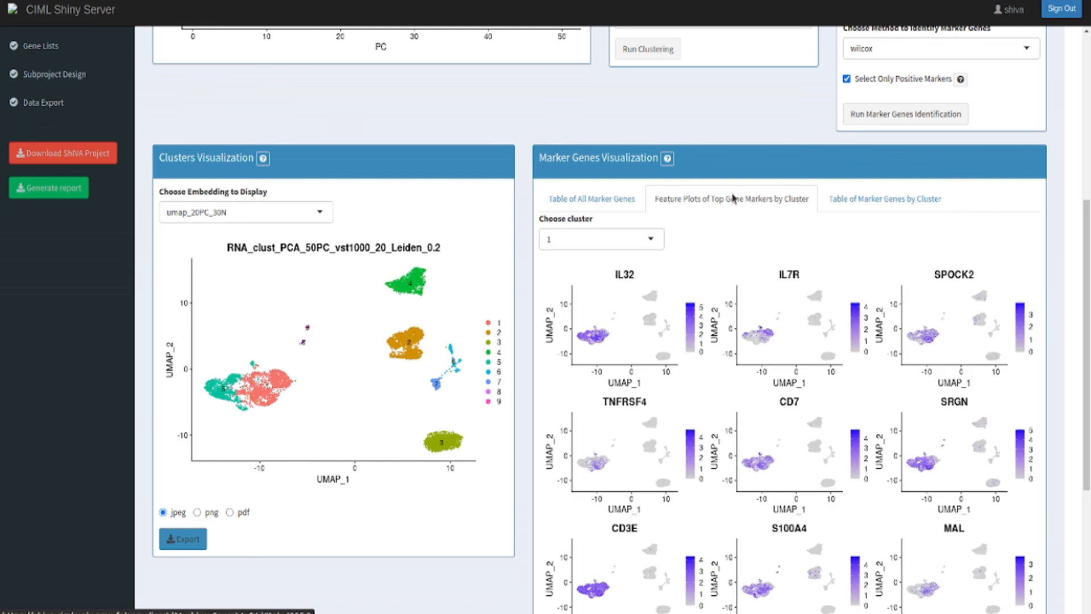
{"action": "scroll", "coordinate": [813, 365], "scroll_direction": "down", "scroll_amount": 3}
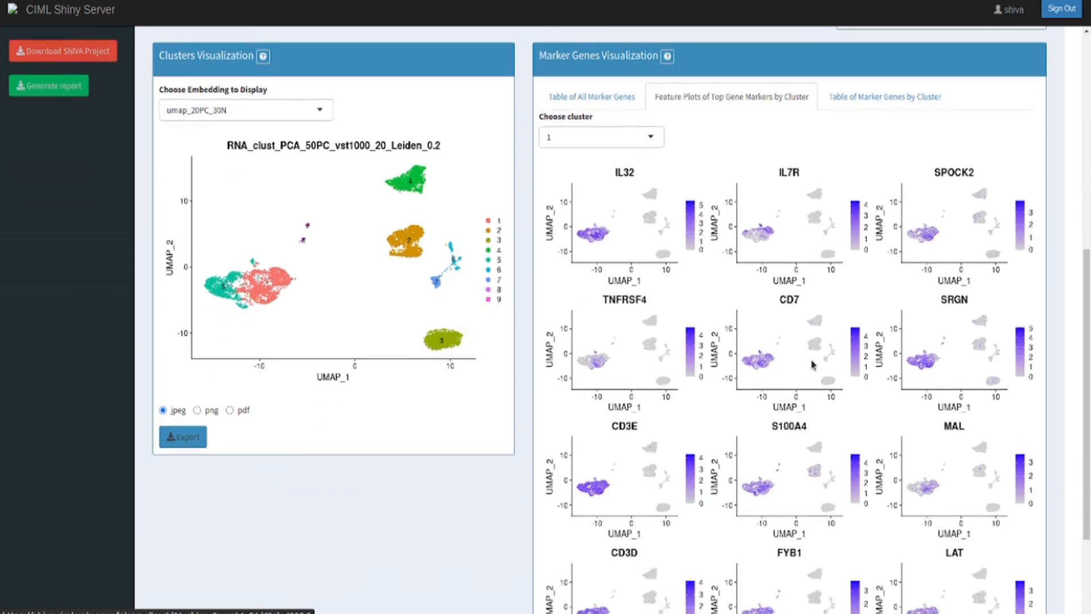
{"action": "scroll", "coordinate": [813, 365], "scroll_direction": "down", "scroll_amount": 2}
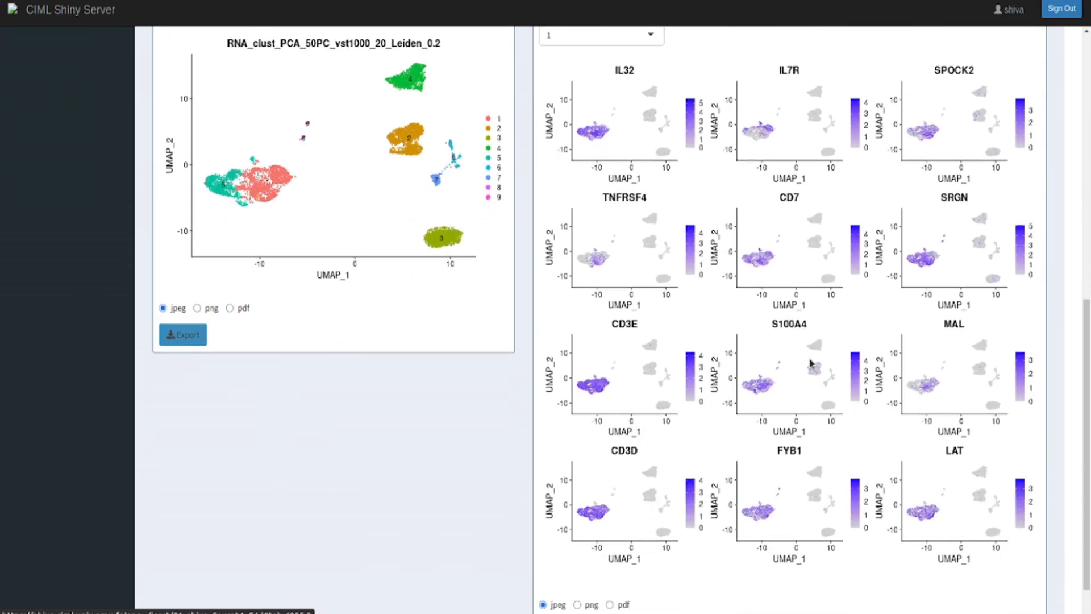
{"action": "scroll", "coordinate": [811, 364], "scroll_direction": "up", "scroll_amount": 1}
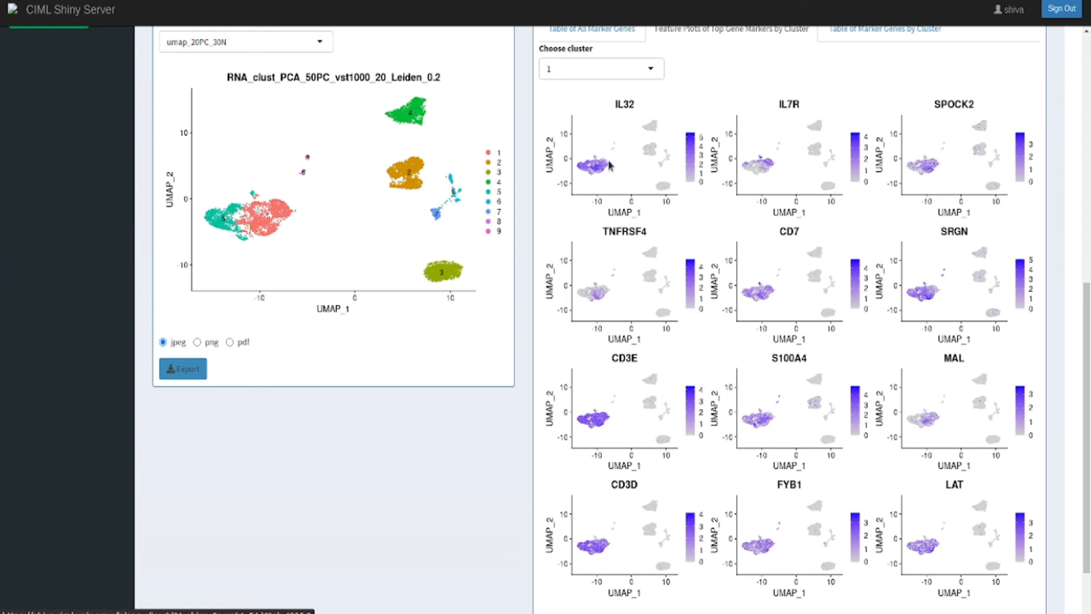
{"action": "left_click", "coordinate": [650, 69]}
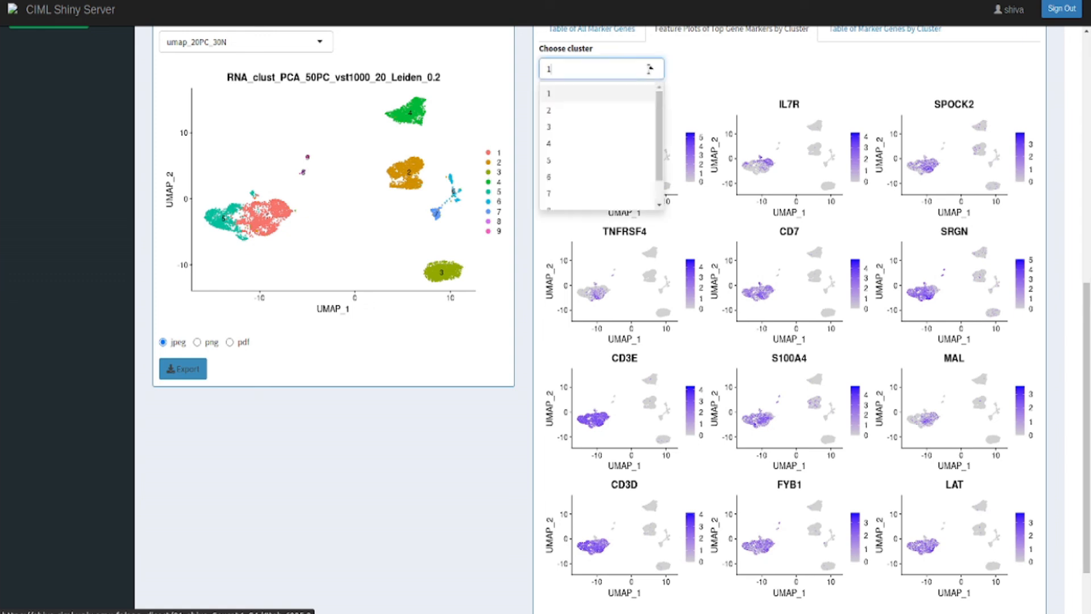
{"action": "left_click", "coordinate": [598, 114]}
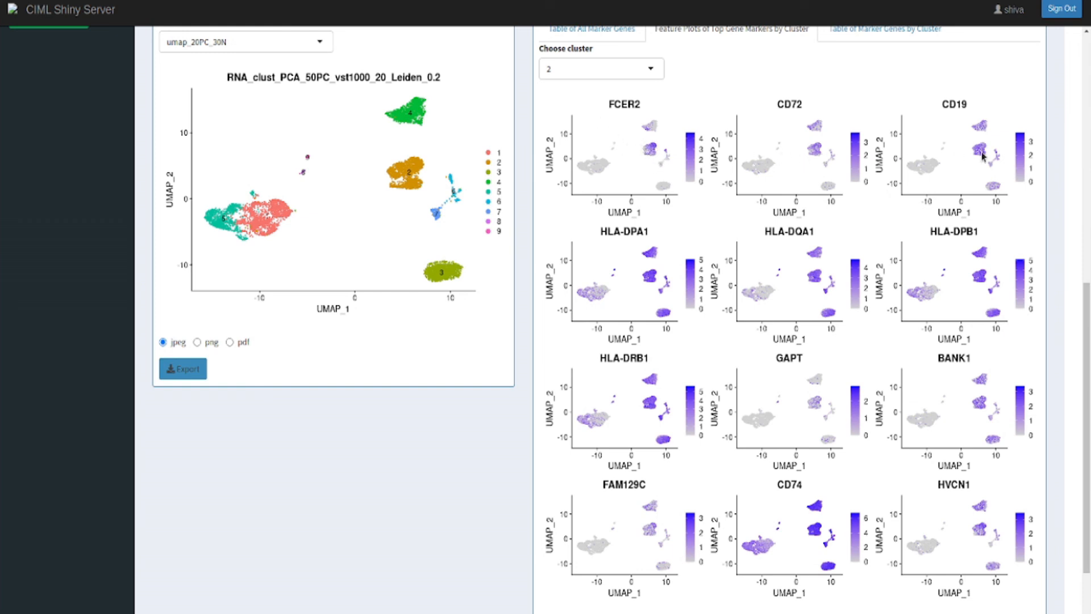
Examine the table of marker genes by cluster for cluster 1, reading through the listed top genes.
{"action": "scroll", "coordinate": [974, 183], "scroll_direction": "up", "scroll_amount": 3}
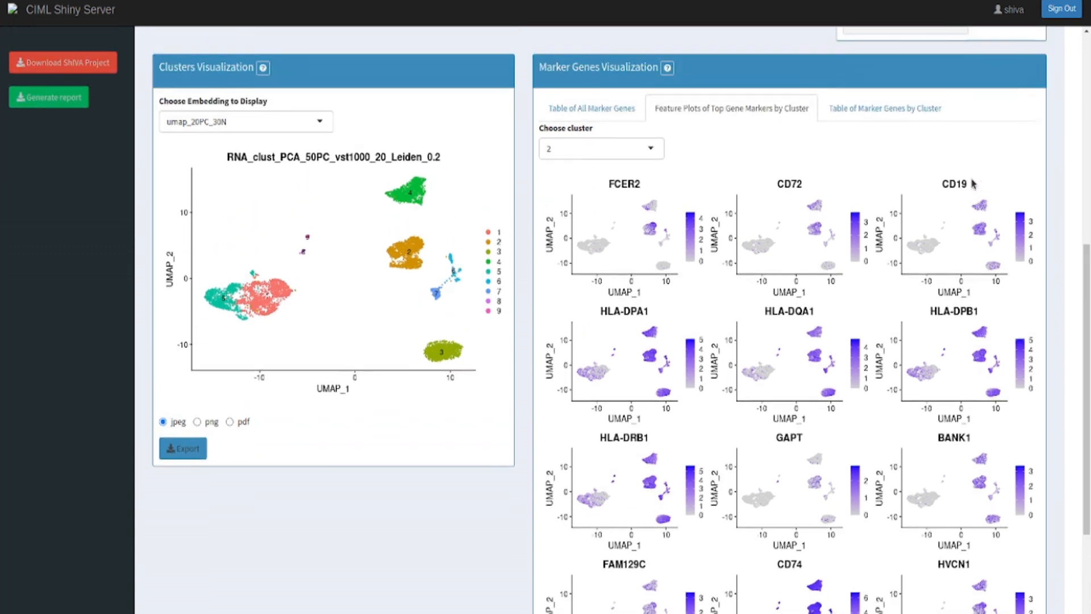
{"action": "left_click", "coordinate": [889, 166]}
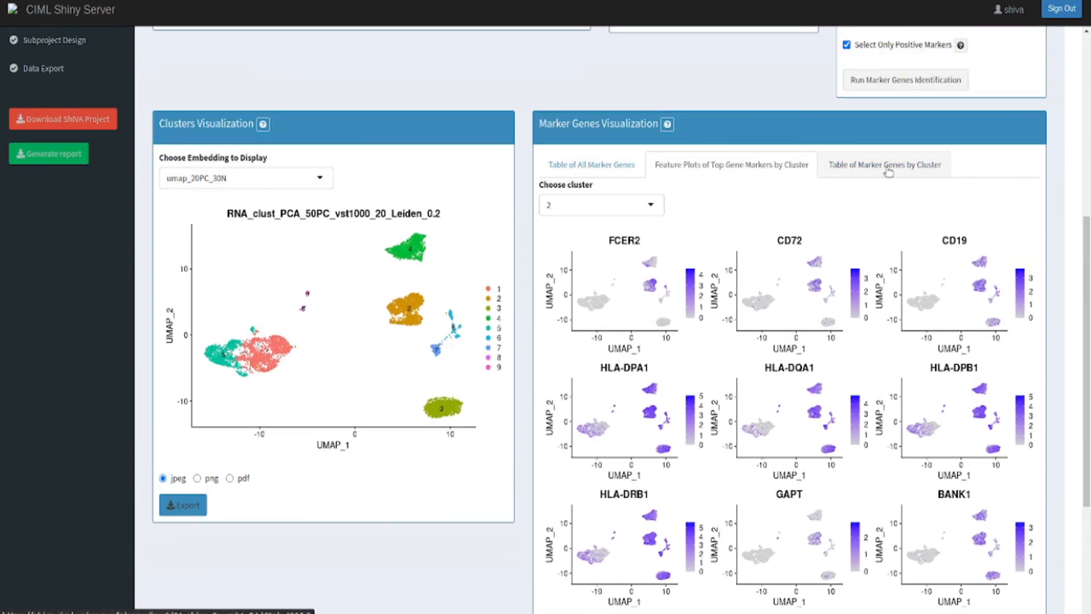
{"action": "scroll", "coordinate": [888, 171], "scroll_direction": "up", "scroll_amount": 2}
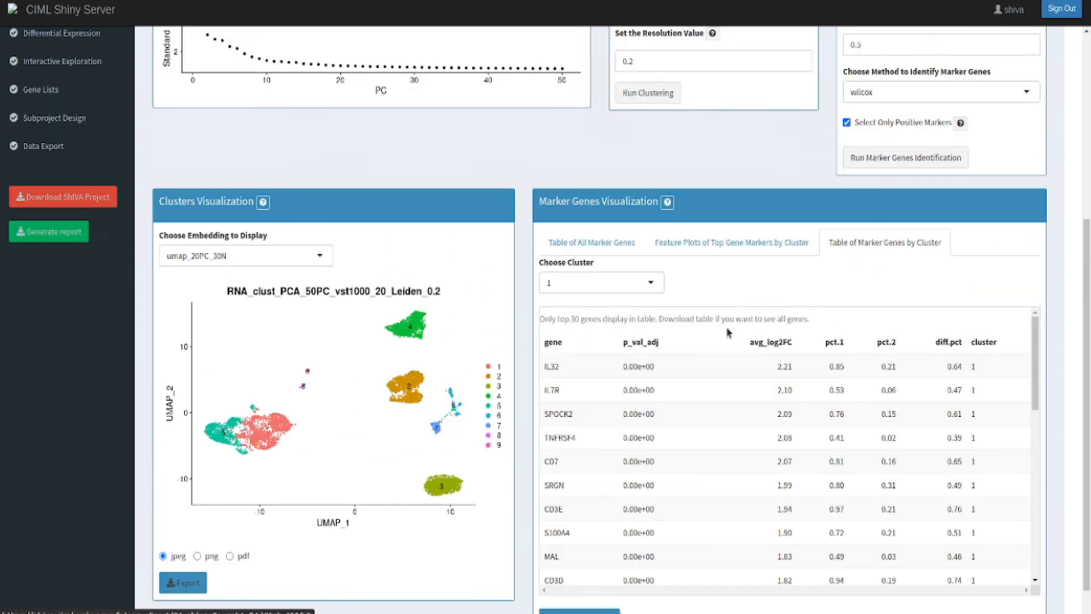
{"action": "scroll", "coordinate": [722, 388], "scroll_direction": "down", "scroll_amount": 2}
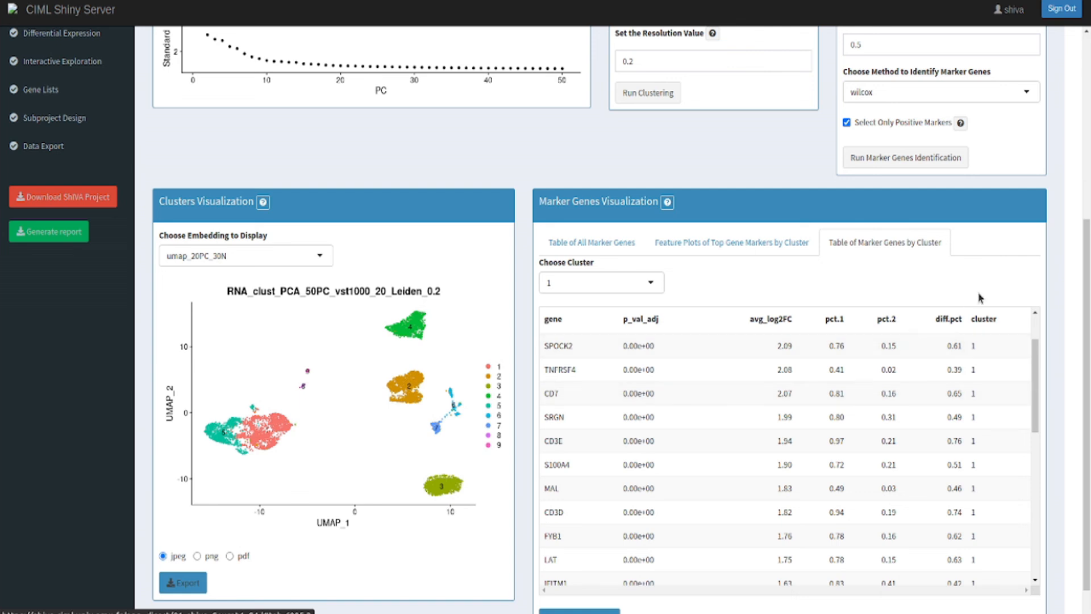
{"action": "scroll", "coordinate": [1015, 284], "scroll_direction": "down", "scroll_amount": 1}
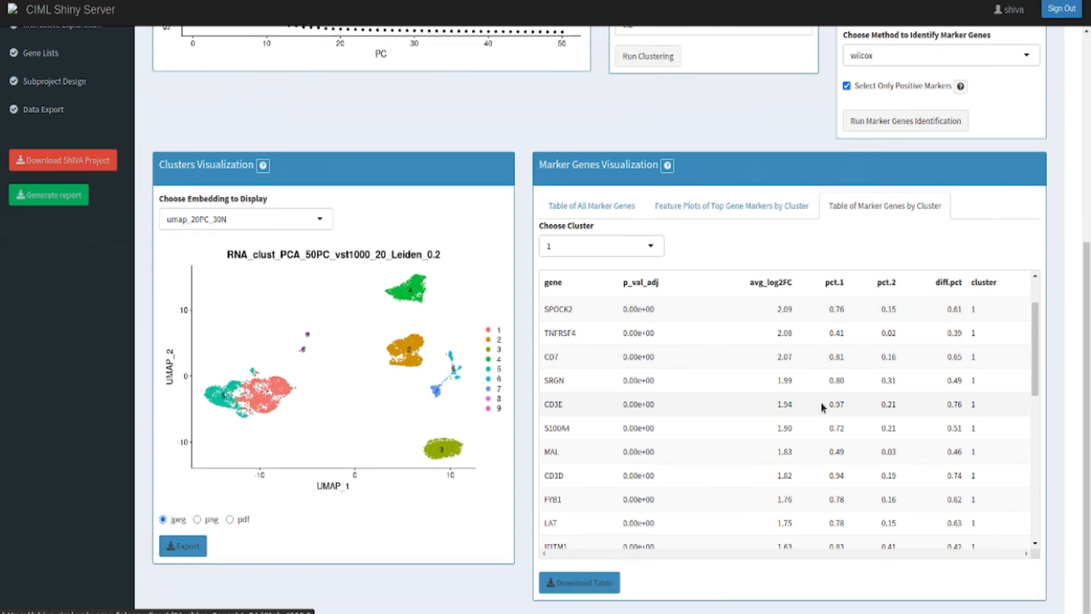
{"action": "scroll", "coordinate": [822, 405], "scroll_direction": "down", "scroll_amount": 3}
{"action": "scroll", "coordinate": [822, 403], "scroll_direction": "down", "scroll_amount": 3}
{"action": "scroll", "coordinate": [823, 401], "scroll_direction": "up", "scroll_amount": 5}
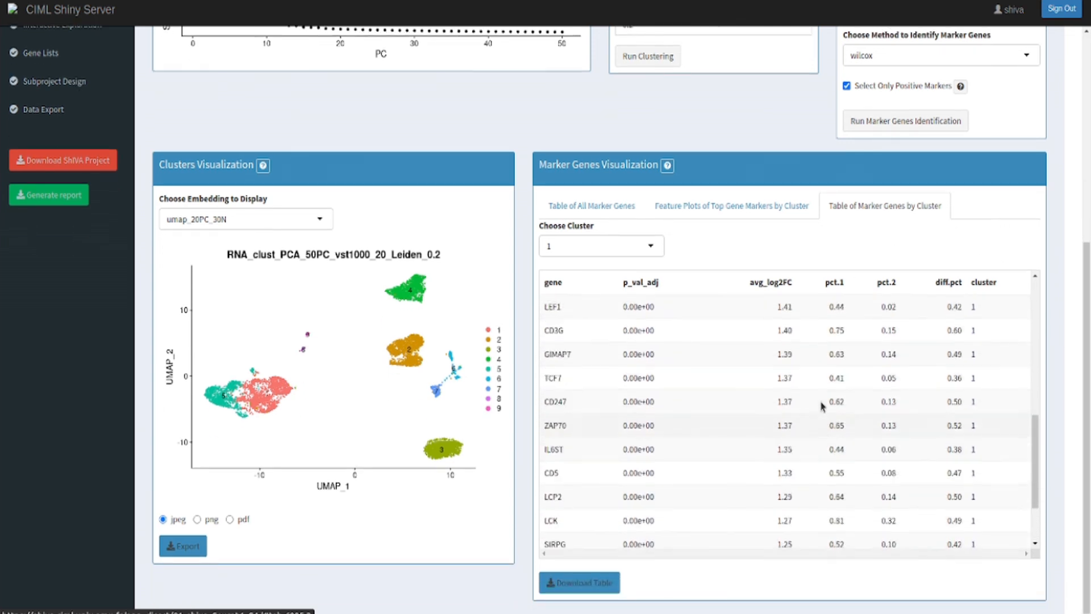
{"action": "scroll", "coordinate": [825, 399], "scroll_direction": "up", "scroll_amount": 3}
{"action": "scroll", "coordinate": [623, 358], "scroll_direction": "up", "scroll_amount": 2}
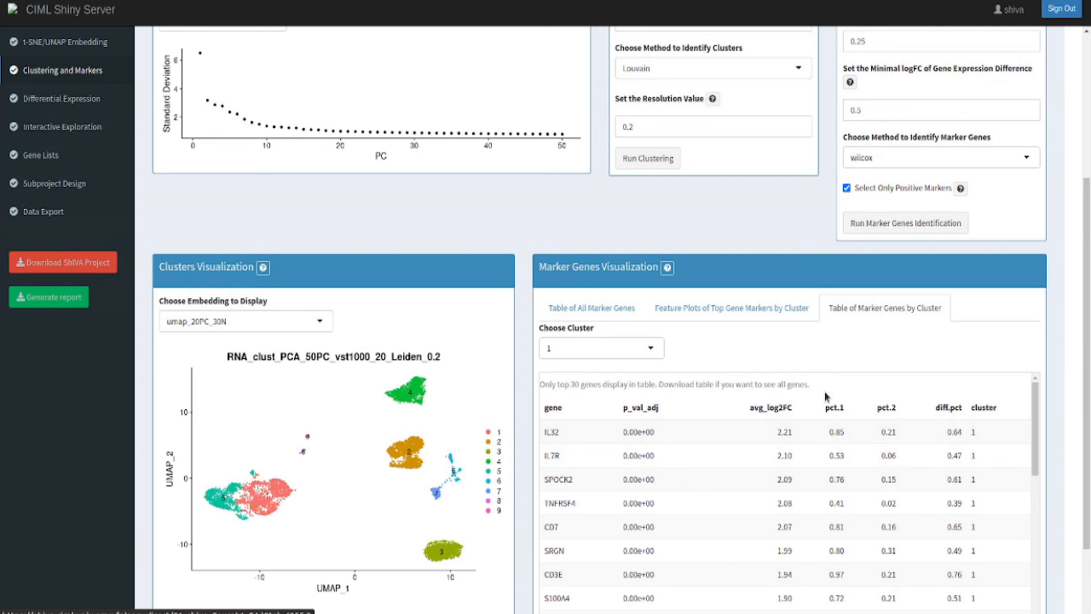
Switch the table of marker genes by cluster to cluster 3 and examine its top genes.
{"action": "left_click", "coordinate": [623, 350]}
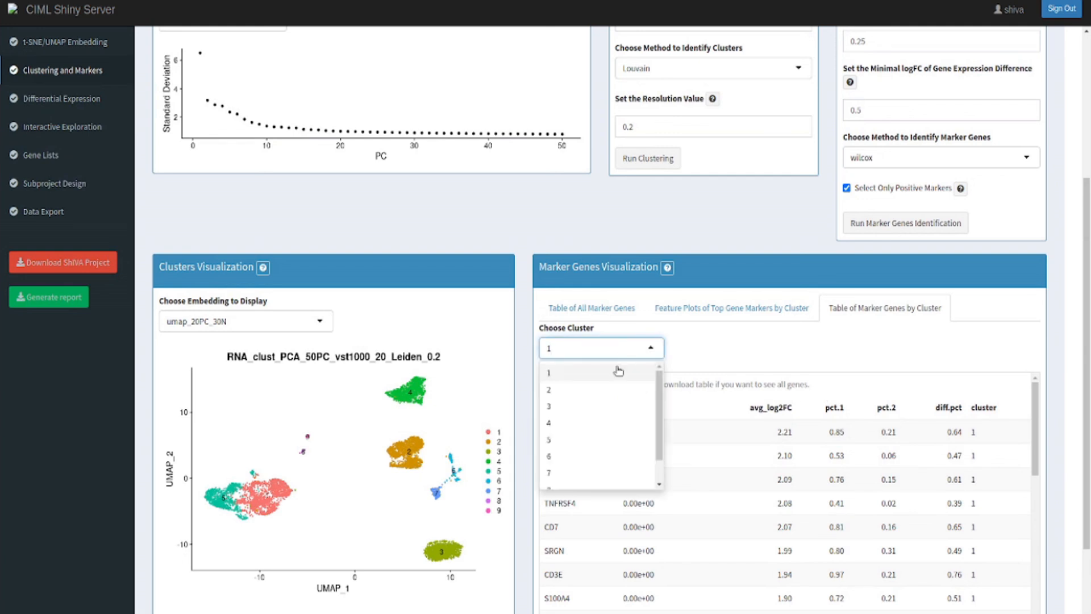
{"action": "left_click", "coordinate": [606, 407]}
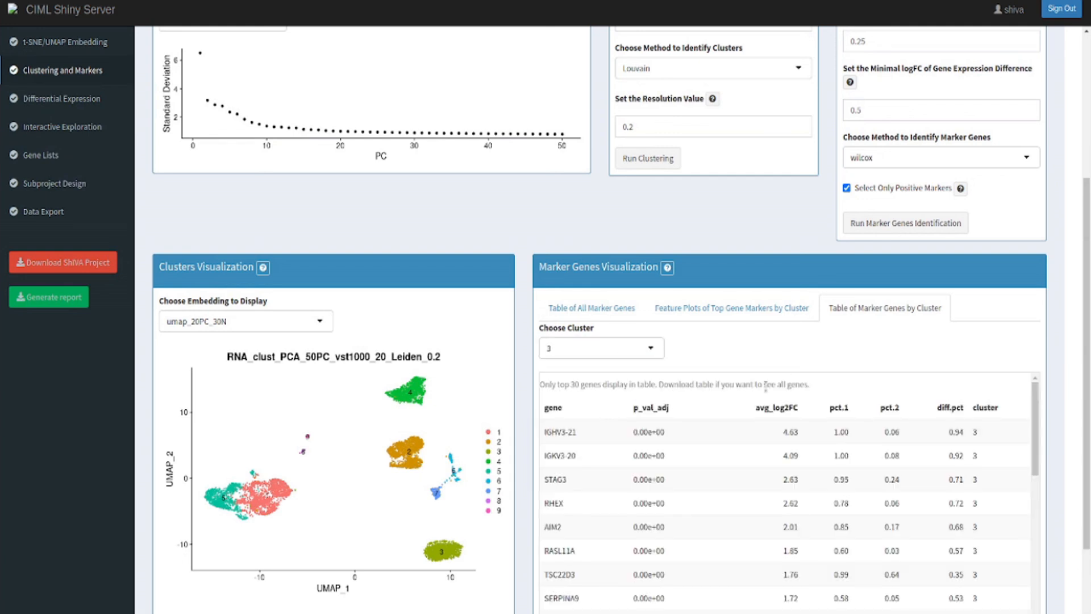
{"action": "scroll", "coordinate": [877, 362], "scroll_direction": "down", "scroll_amount": 2}
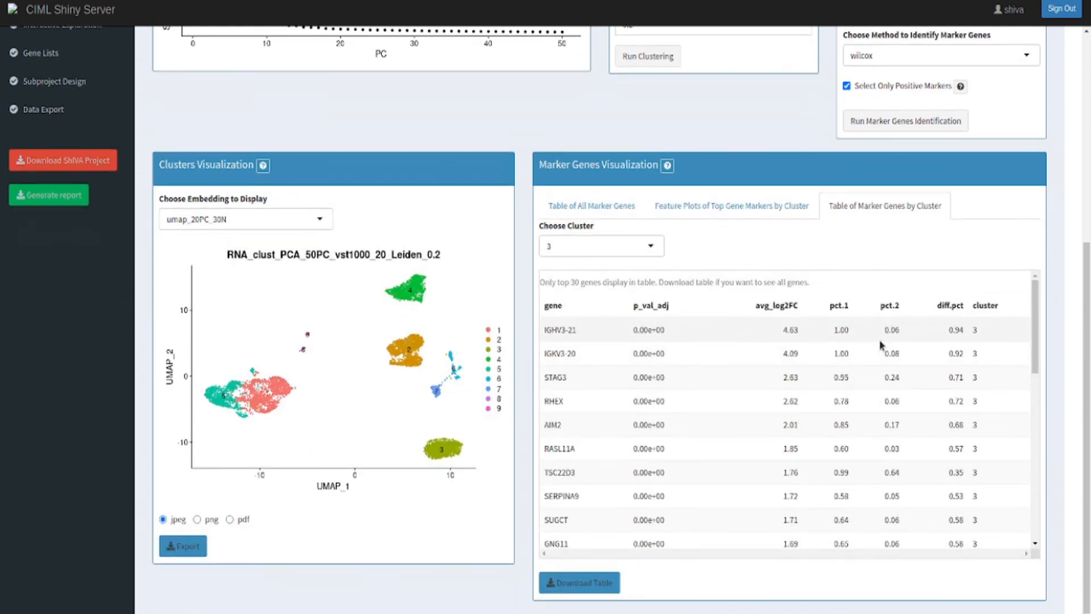
{"action": "scroll", "coordinate": [881, 344], "scroll_direction": "up", "scroll_amount": 6}
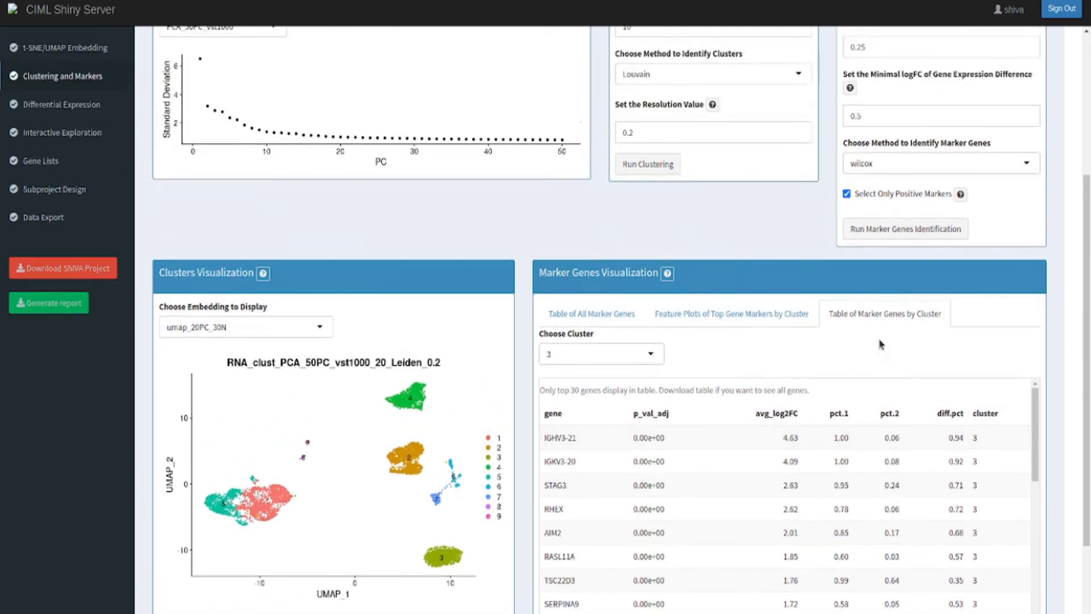